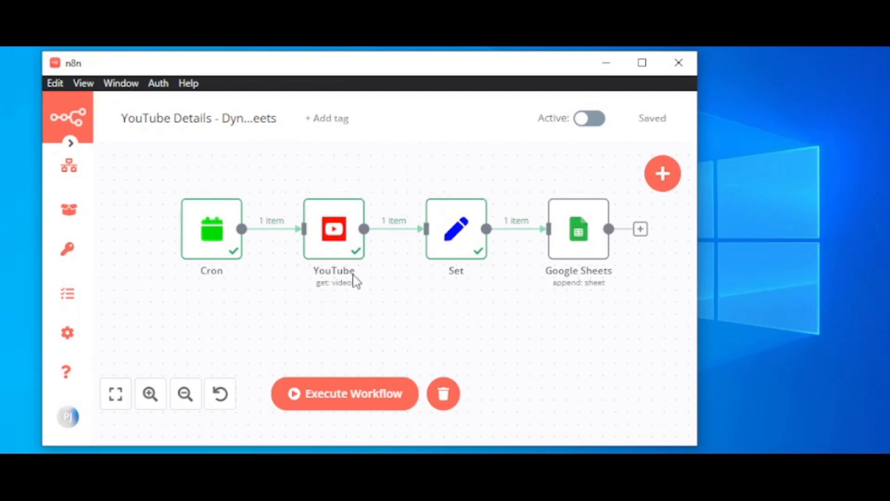
Open the YouTube node and review its Video ID parameter and the statistics in its output data.
{"action": "mouse_move", "coordinate": [324, 244]}
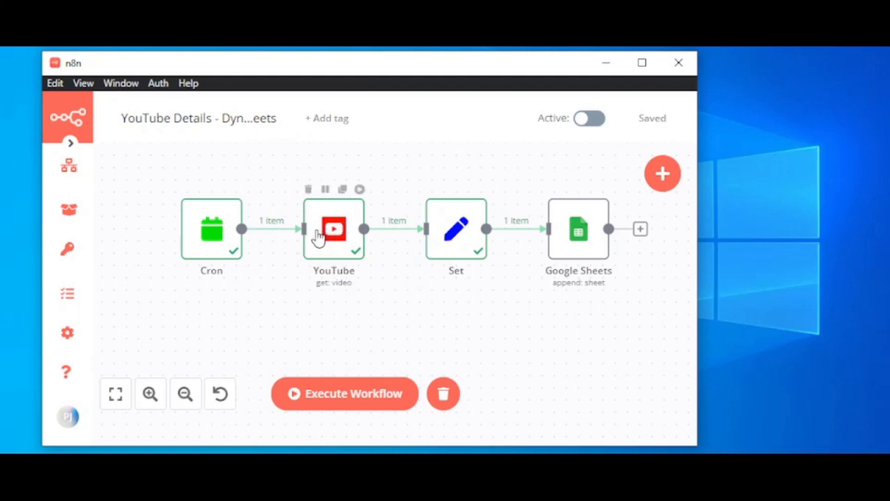
{"action": "double_click", "coordinate": [330, 236]}
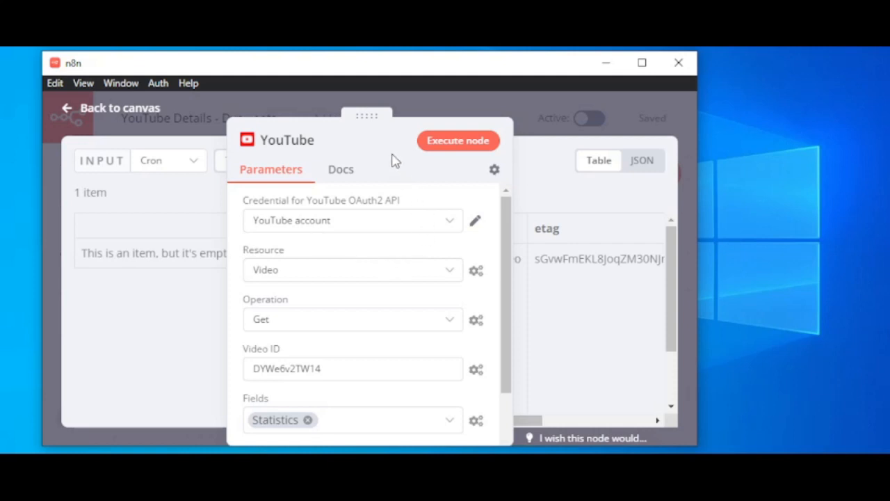
{"action": "double_click", "coordinate": [303, 368]}
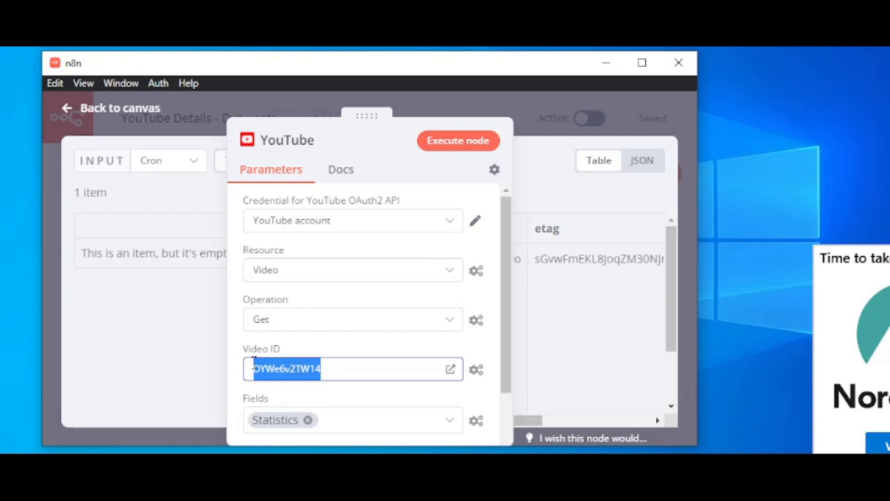
{"action": "left_click", "coordinate": [327, 370]}
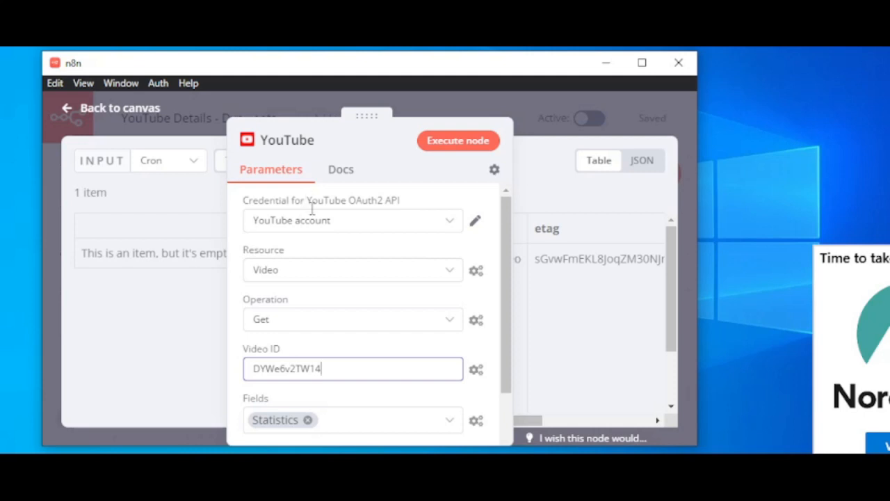
{"action": "left_click_drag", "start_coordinate": [529, 420], "coordinate": [643, 443]}
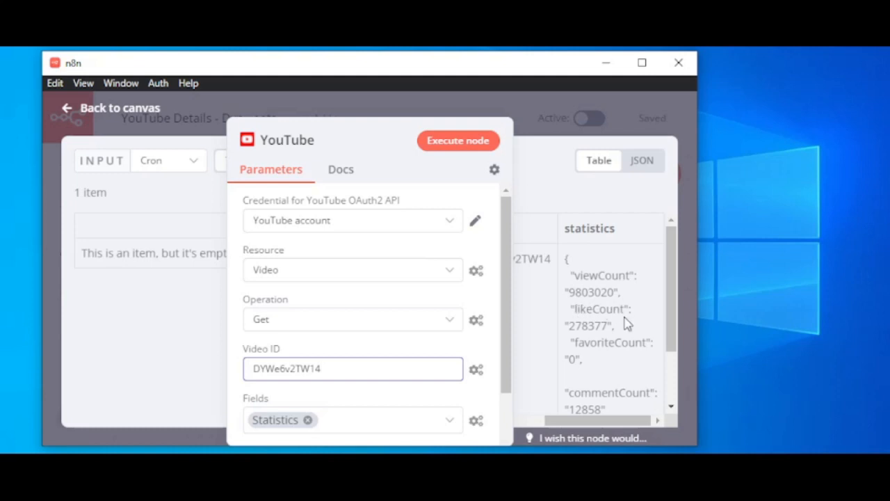
{"action": "scroll", "coordinate": [620, 384], "scroll_direction": "down", "scroll_amount": 2}
{"action": "scroll", "coordinate": [620, 384], "scroll_direction": "down", "scroll_amount": 1}
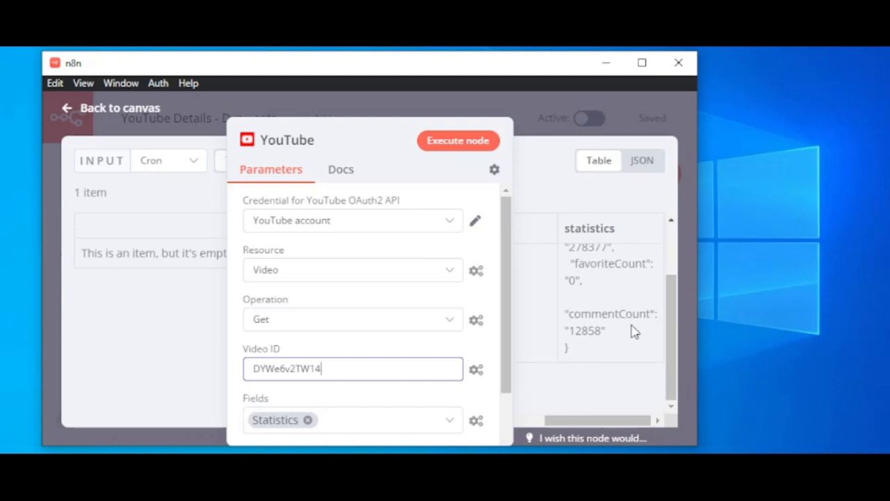
Examine the options offered for the YouTube node's Fields parameter and return to the workflow canvas.
{"action": "scroll", "coordinate": [402, 340], "scroll_direction": "down", "scroll_amount": 3}
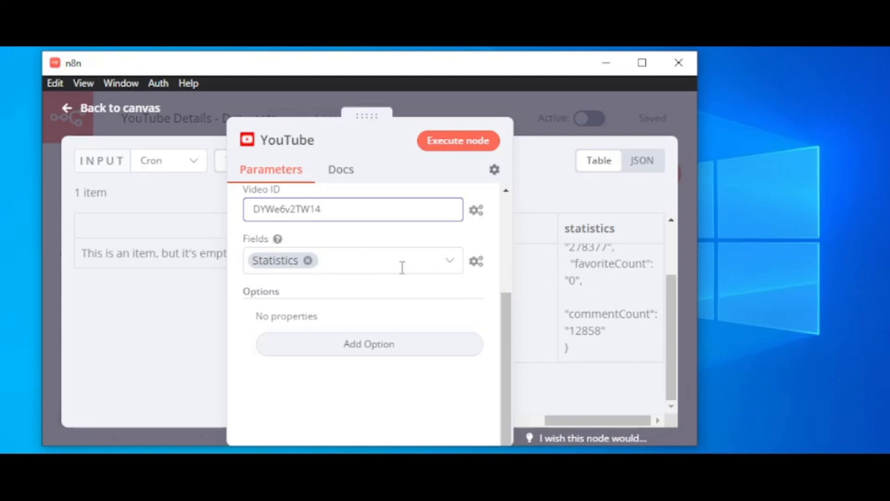
{"action": "left_click", "coordinate": [452, 270]}
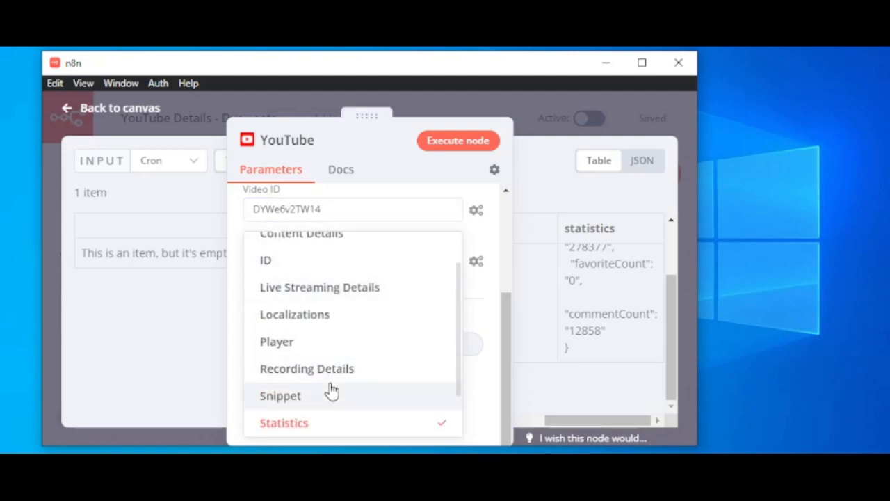
{"action": "scroll", "coordinate": [385, 361], "scroll_direction": "up", "scroll_amount": 2}
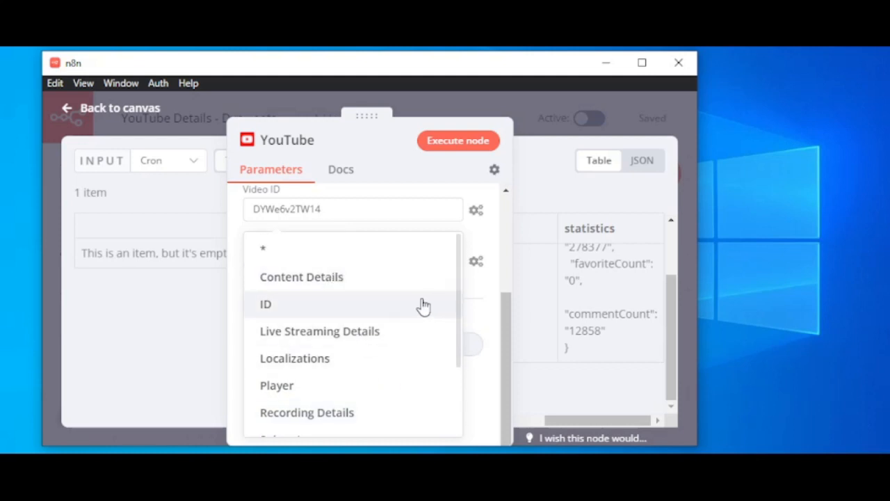
{"action": "scroll", "coordinate": [402, 361], "scroll_direction": "down", "scroll_amount": 2}
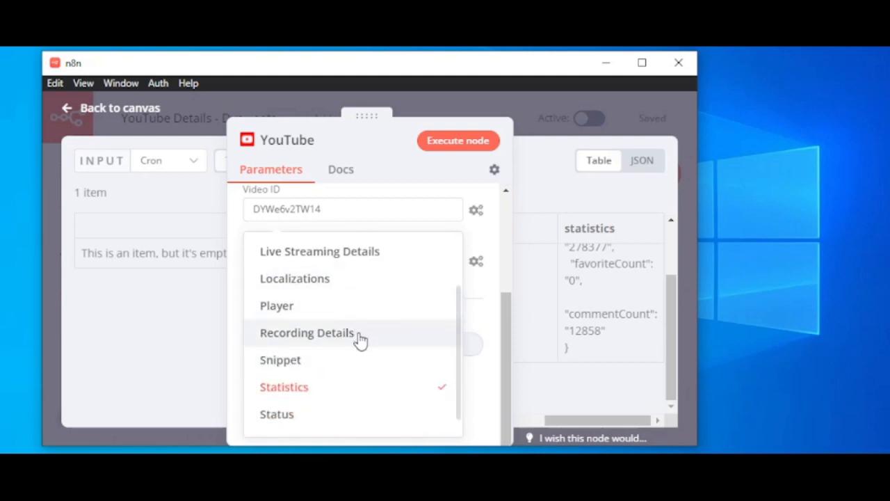
{"action": "left_click", "coordinate": [485, 411]}
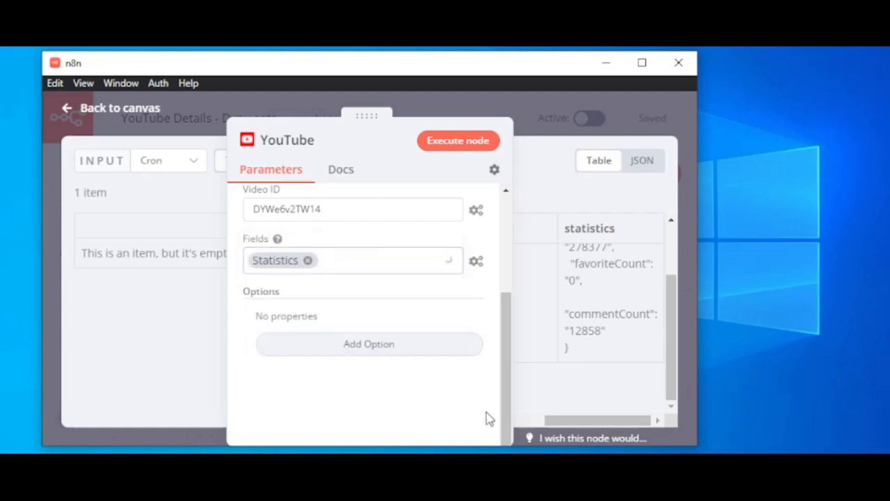
{"action": "left_click", "coordinate": [525, 103]}
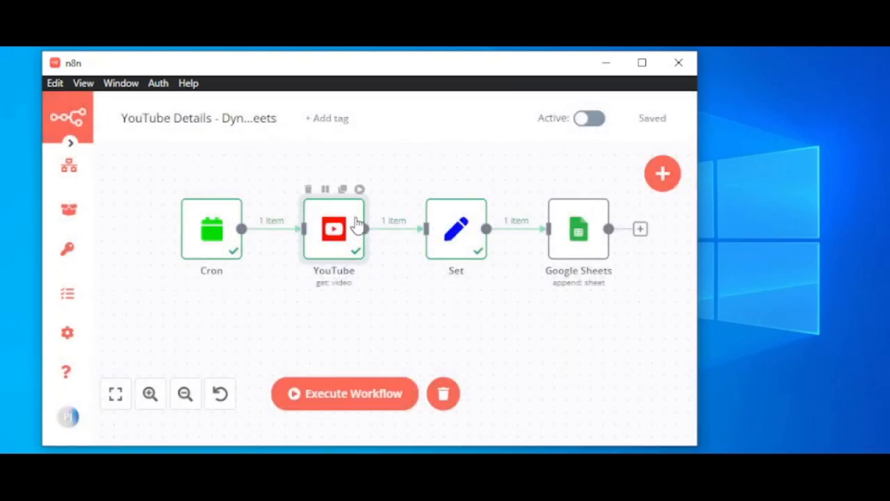
Open the Set node and compare its video id value with the id column of the YouTube input data.
{"action": "double_click", "coordinate": [465, 247]}
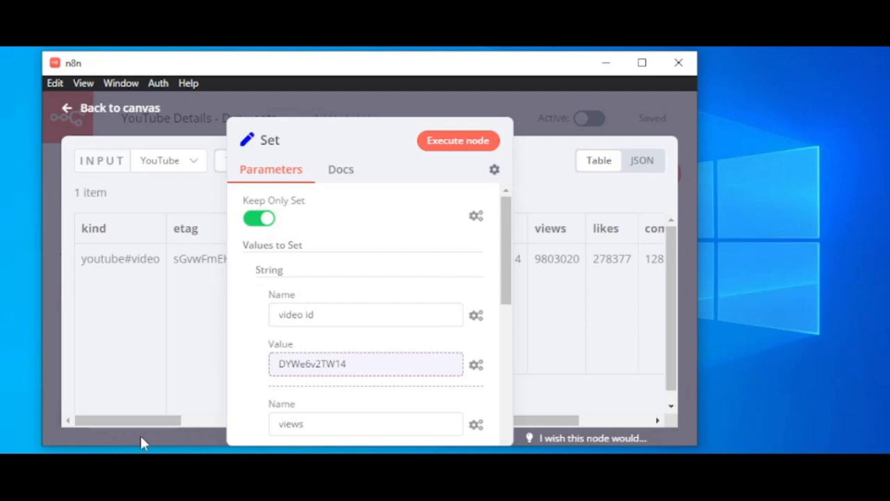
{"action": "mouse_move", "coordinate": [142, 421]}
{"action": "left_mouse_down"}
{"action": "mouse_move", "coordinate": [230, 431]}
{"action": "mouse_move", "coordinate": [139, 426]}
{"action": "left_mouse_up"}
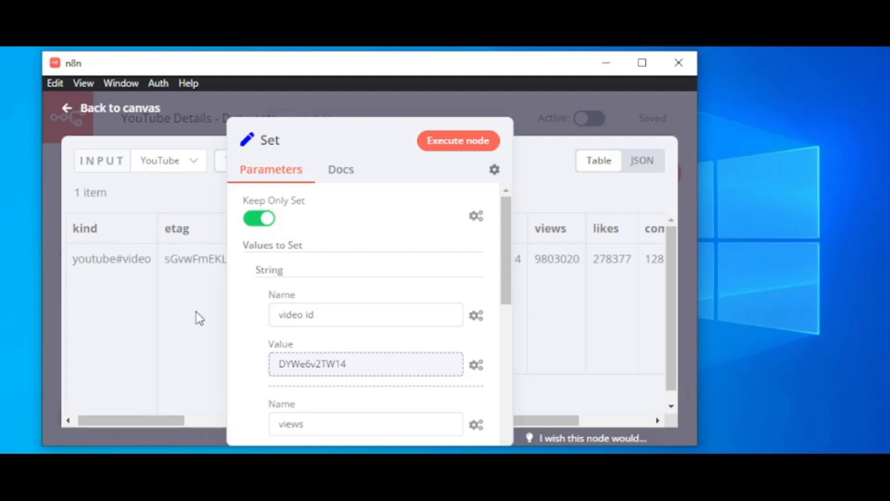
{"action": "left_click_drag", "start_coordinate": [144, 422], "coordinate": [208, 427]}
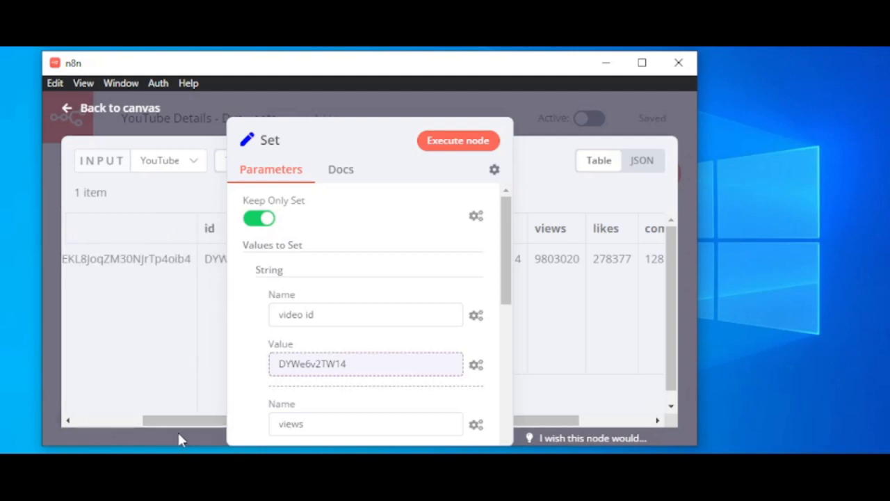
{"action": "left_click_drag", "start_coordinate": [155, 421], "coordinate": [210, 435]}
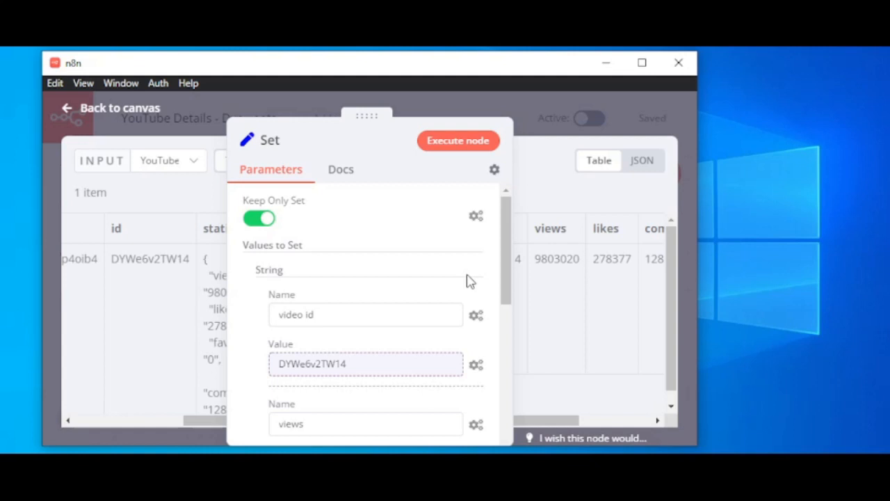
{"action": "scroll", "coordinate": [445, 292], "scroll_direction": "down", "scroll_amount": 1}
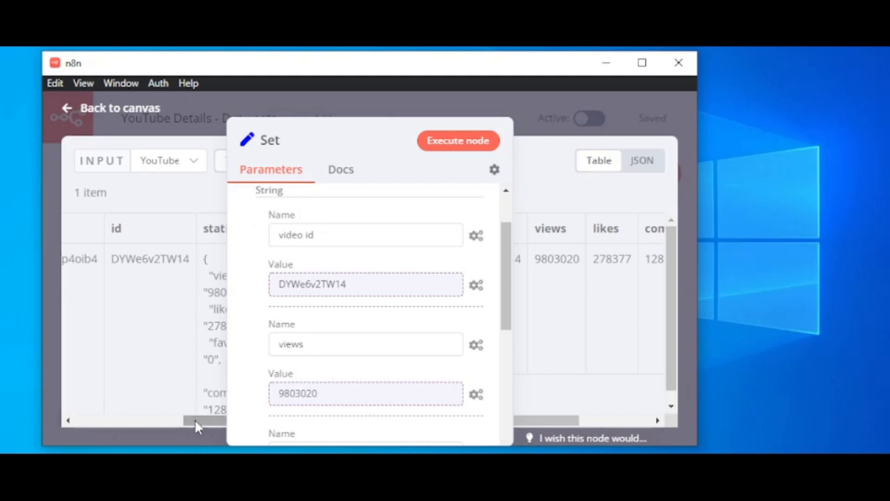
{"action": "mouse_move", "coordinate": [195, 419]}
{"action": "left_mouse_down"}
{"action": "mouse_move", "coordinate": [63, 397]}
{"action": "mouse_move", "coordinate": [185, 421]}
{"action": "left_mouse_up"}
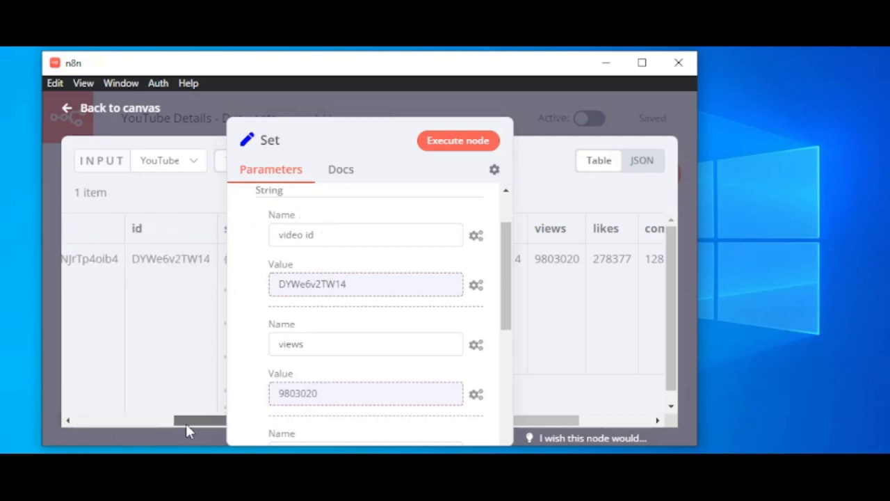
{"action": "double_click", "coordinate": [170, 258]}
Check the Set node's views entry against the statistics column of the YouTube input data.
{"action": "scroll", "coordinate": [347, 332], "scroll_direction": "down", "scroll_amount": 1}
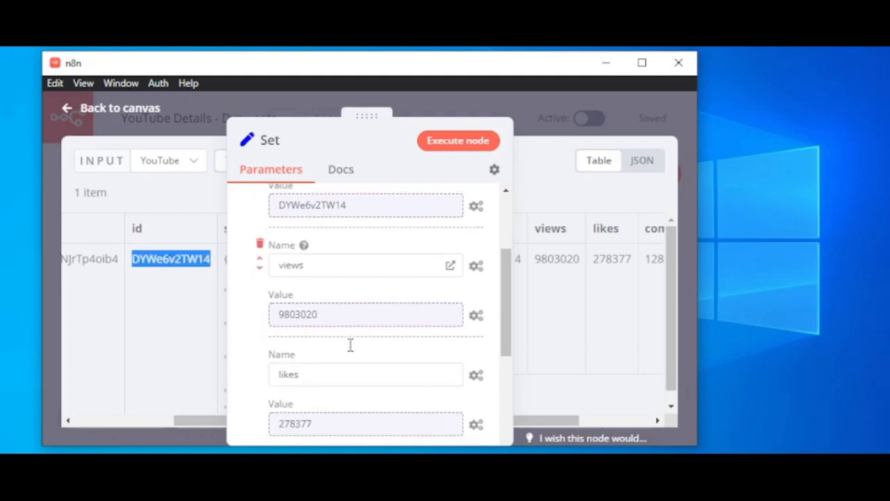
{"action": "left_click", "coordinate": [310, 270]}
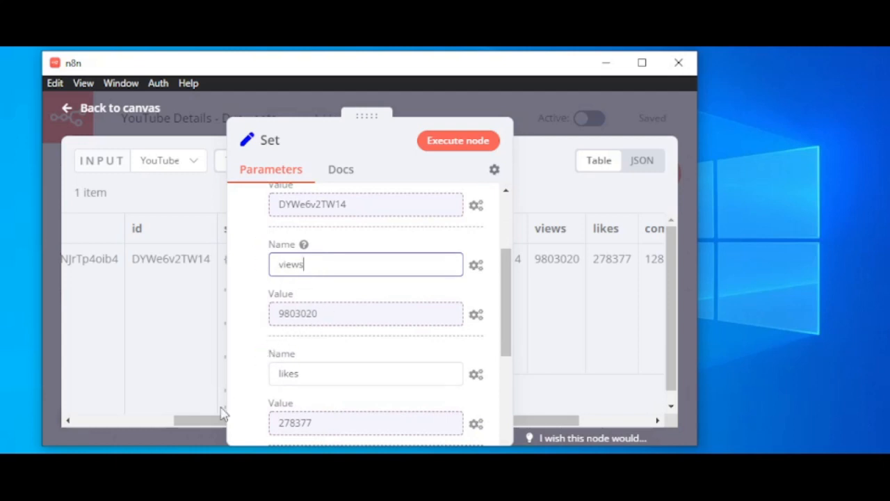
{"action": "left_click_drag", "start_coordinate": [194, 420], "coordinate": [205, 420]}
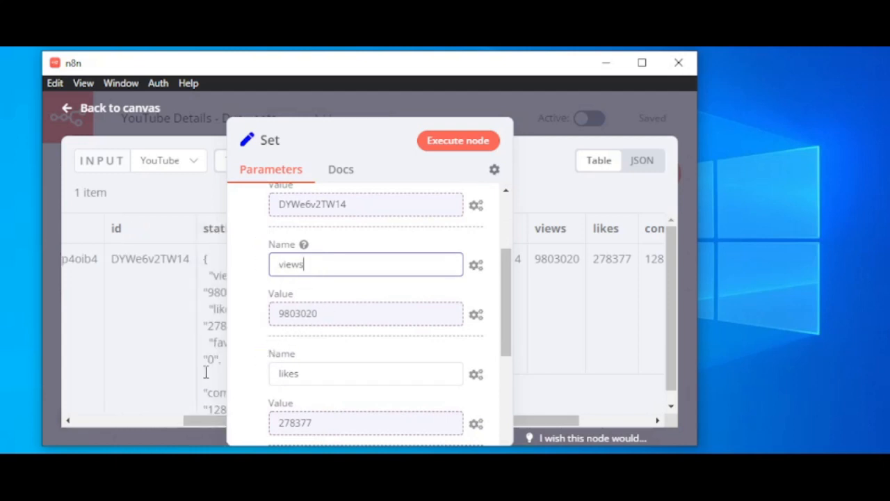
{"action": "double_click", "coordinate": [208, 233]}
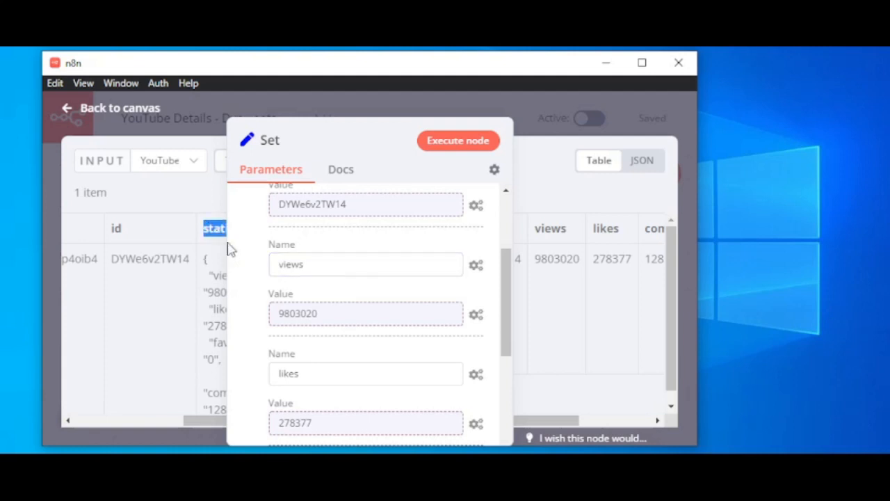
Review the likes, comments and timestamp entries in the Set node and its output, and close the node.
{"action": "scroll", "coordinate": [381, 375], "scroll_direction": "down", "scroll_amount": 1}
{"action": "scroll", "coordinate": [381, 375], "scroll_direction": "down", "scroll_amount": 2}
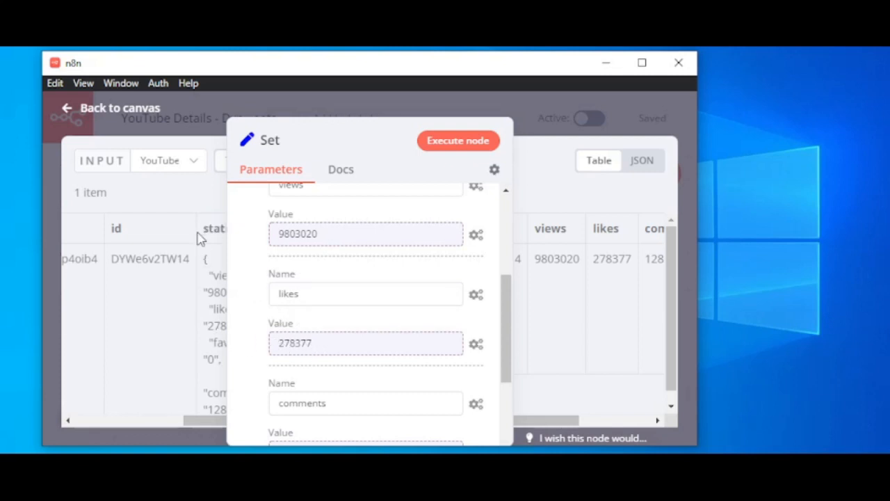
{"action": "scroll", "coordinate": [348, 362], "scroll_direction": "down", "scroll_amount": 1}
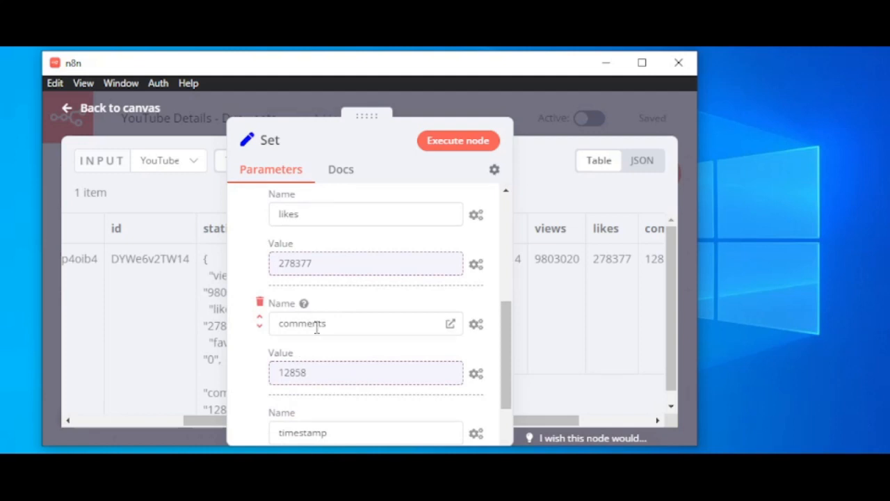
{"action": "scroll", "coordinate": [369, 365], "scroll_direction": "down", "scroll_amount": 2}
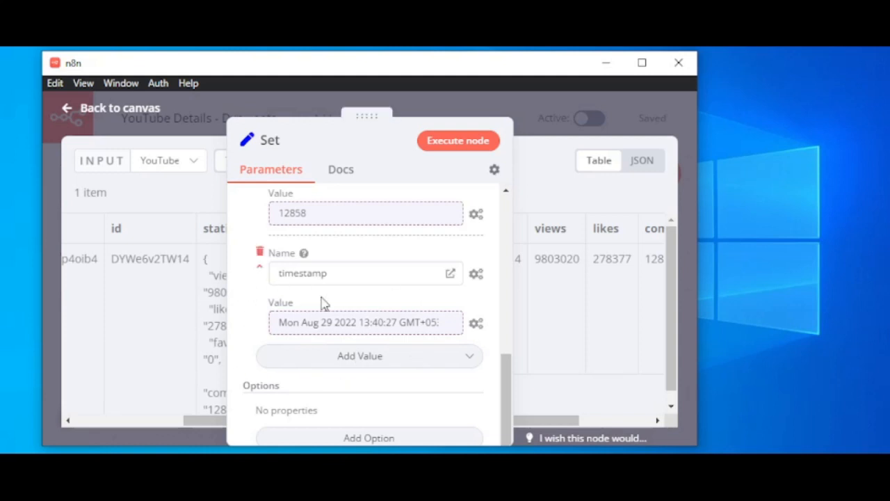
{"action": "left_click_drag", "start_coordinate": [547, 423], "coordinate": [633, 420]}
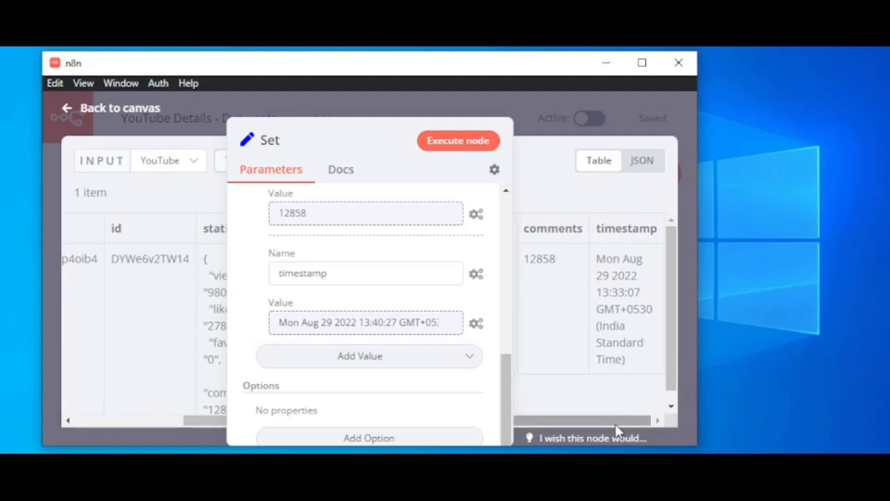
{"action": "left_click_drag", "start_coordinate": [607, 419], "coordinate": [535, 421]}
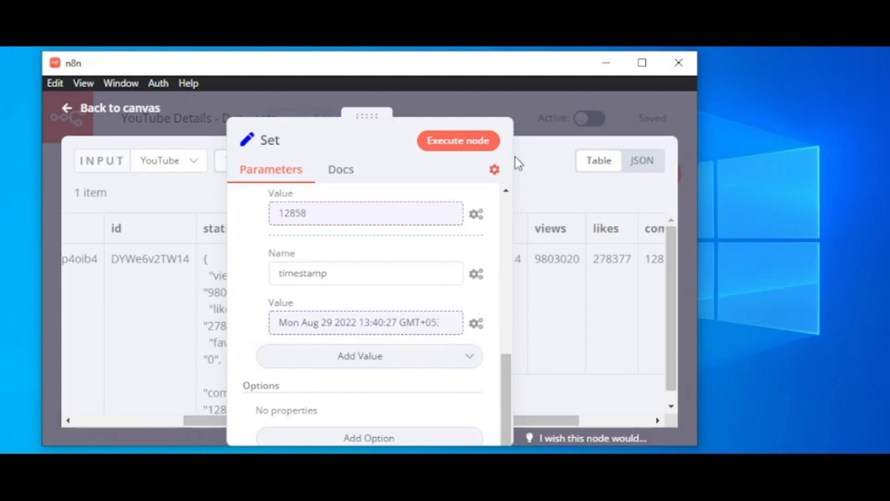
{"action": "key", "text": "Escape"}
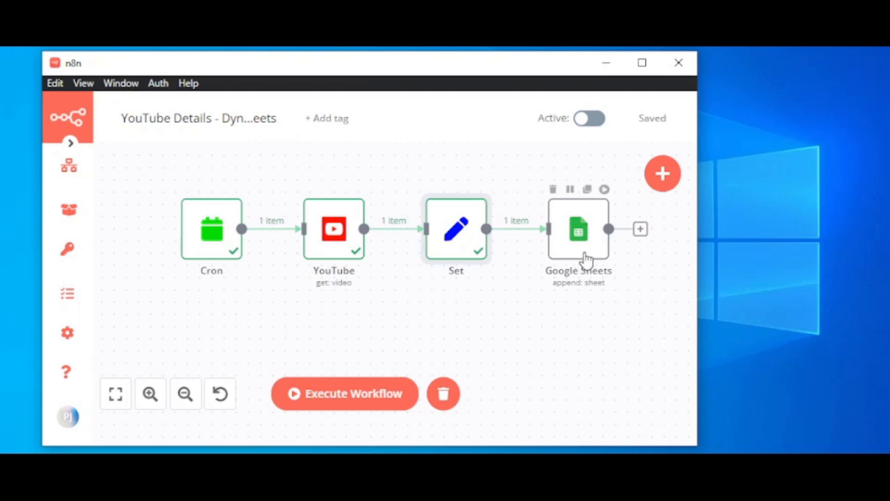
Open the Google Sheets node and review its OAuth2 credential, Spreadsheet ID and available operations.
{"action": "double_click", "coordinate": [566, 245]}
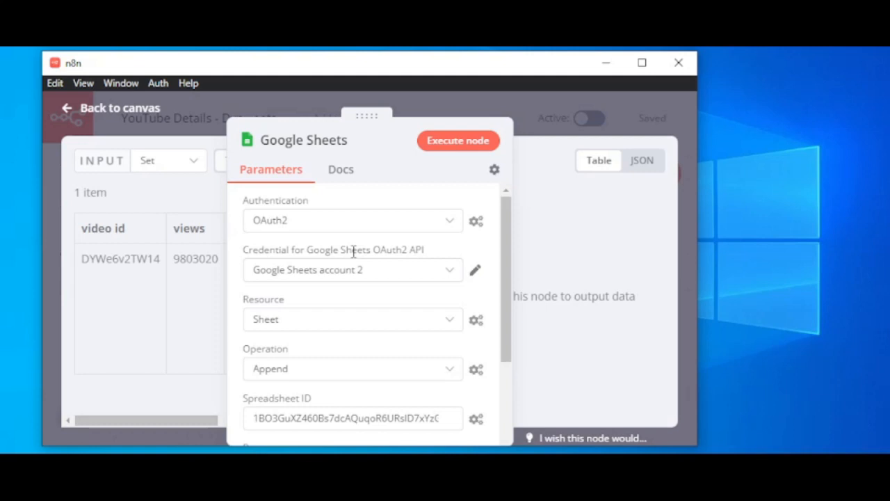
{"action": "left_click_drag", "start_coordinate": [309, 250], "coordinate": [418, 269]}
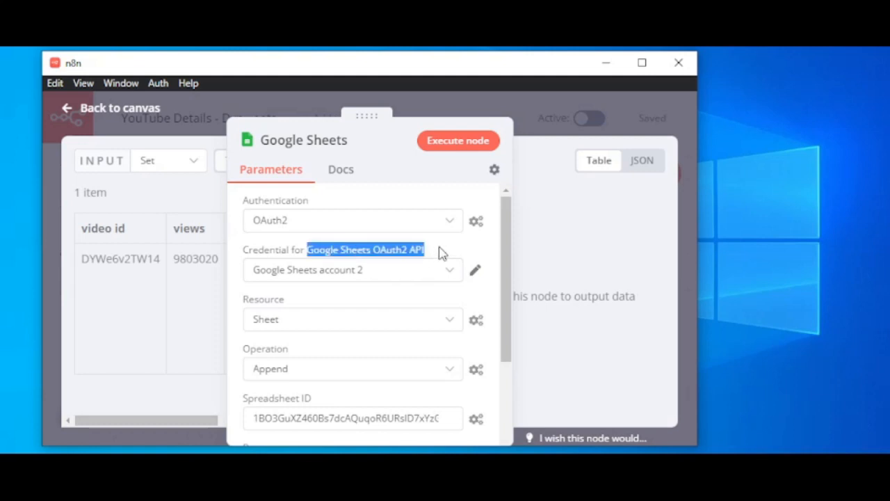
{"action": "scroll", "coordinate": [440, 252], "scroll_direction": "down", "scroll_amount": 1}
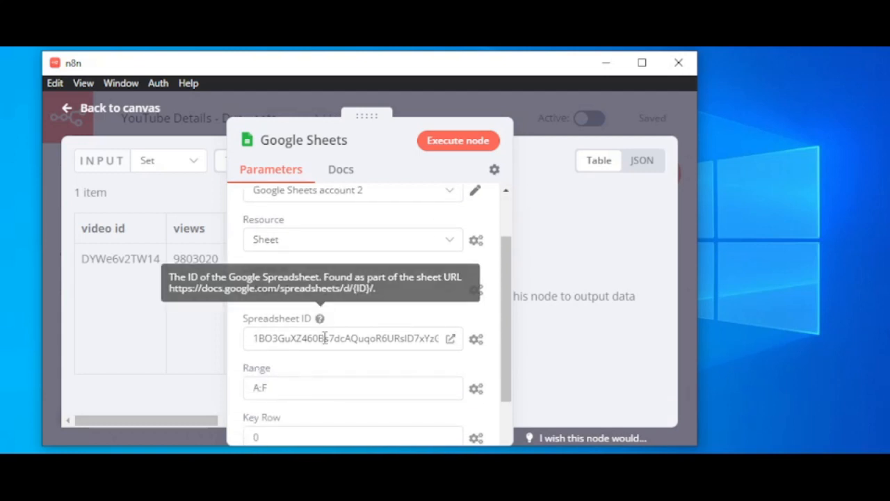
{"action": "left_click_drag", "start_coordinate": [250, 338], "coordinate": [441, 337]}
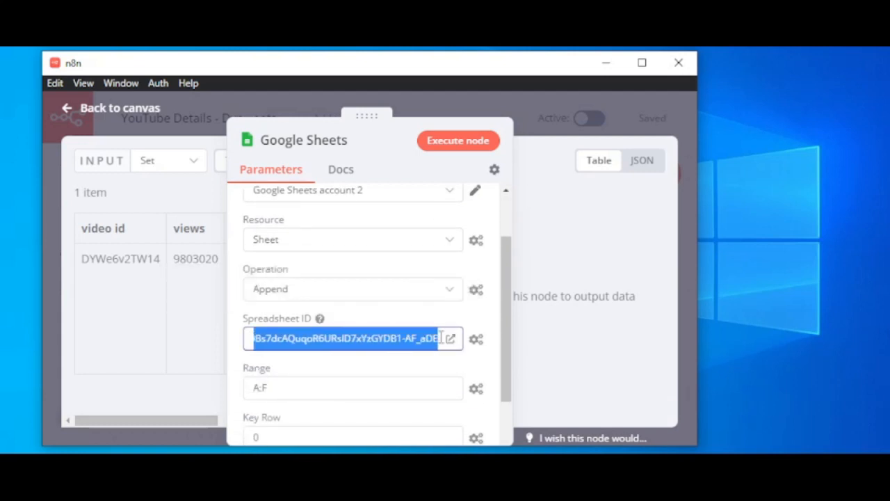
{"action": "left_click", "coordinate": [375, 337]}
{"action": "left_click", "coordinate": [372, 316]}
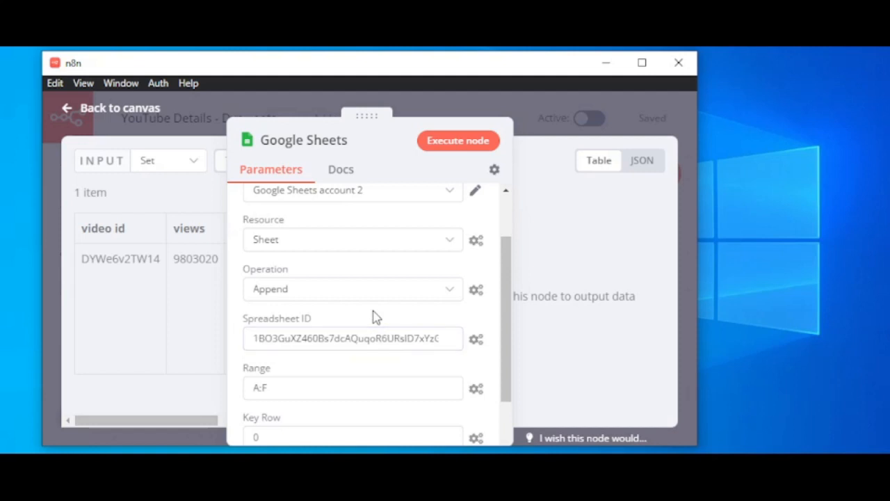
{"action": "left_click", "coordinate": [297, 291]}
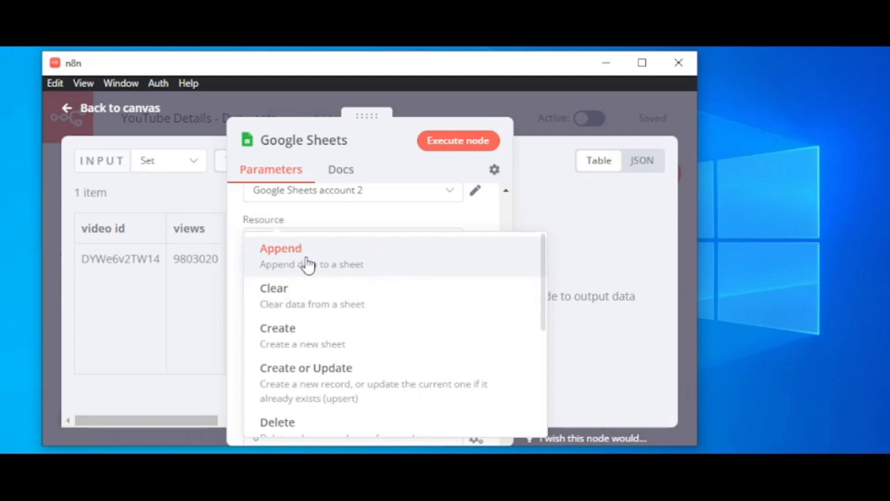
{"action": "left_click", "coordinate": [483, 218]}
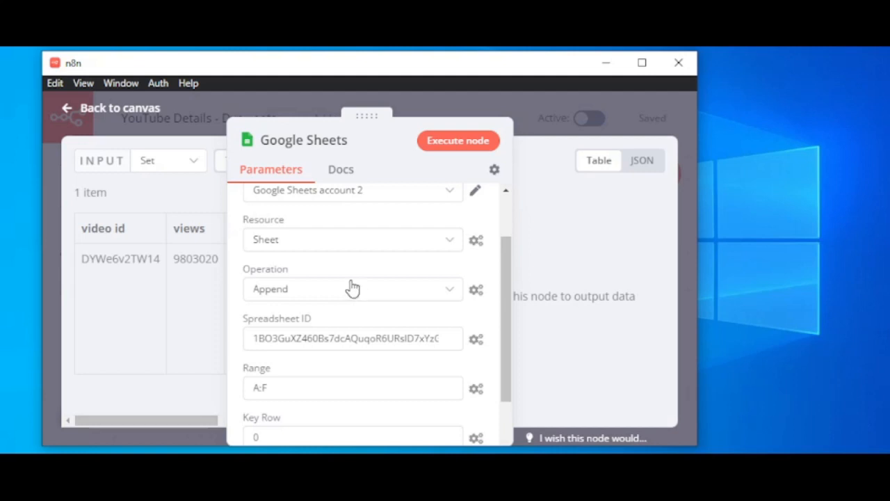
Review the Range, Key Row and Options settings of the Google Sheets node, and return to the workflow canvas.
{"action": "scroll", "coordinate": [351, 292], "scroll_direction": "down", "scroll_amount": 3}
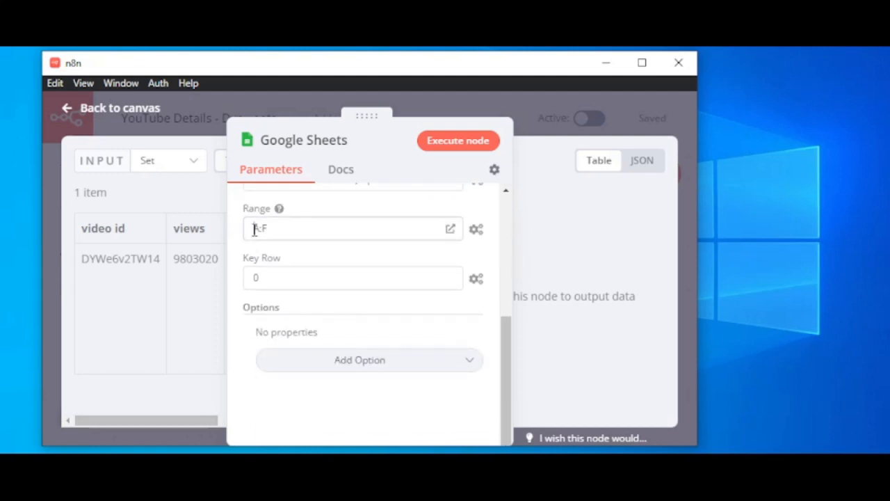
{"action": "left_click_drag", "start_coordinate": [255, 231], "coordinate": [273, 231]}
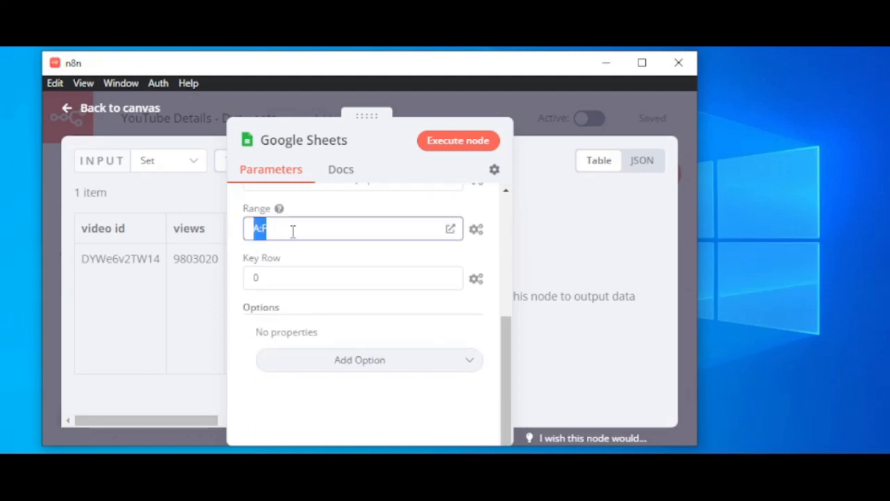
{"action": "left_click", "coordinate": [292, 232]}
{"action": "double_click", "coordinate": [253, 279]}
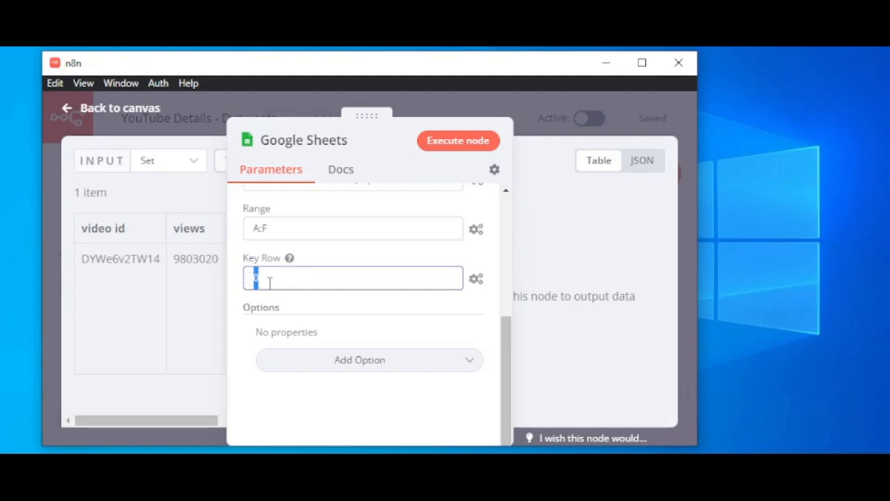
{"action": "left_click", "coordinate": [342, 312]}
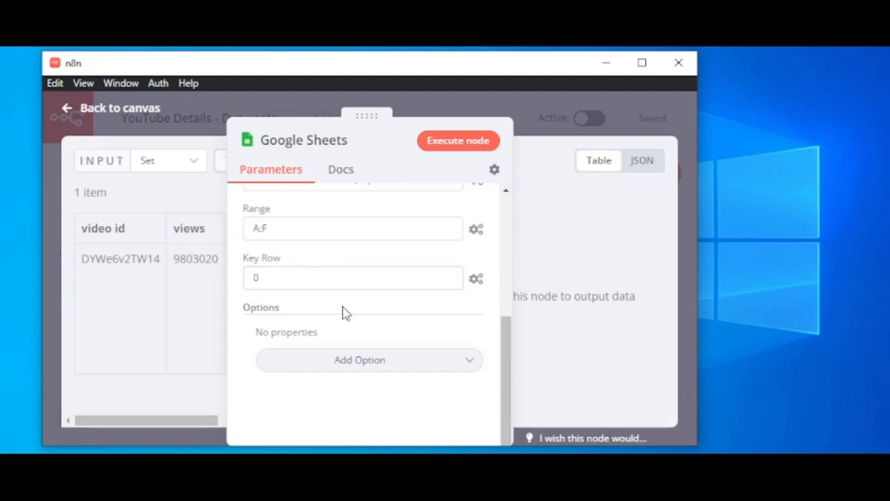
{"action": "left_click", "coordinate": [524, 109]}
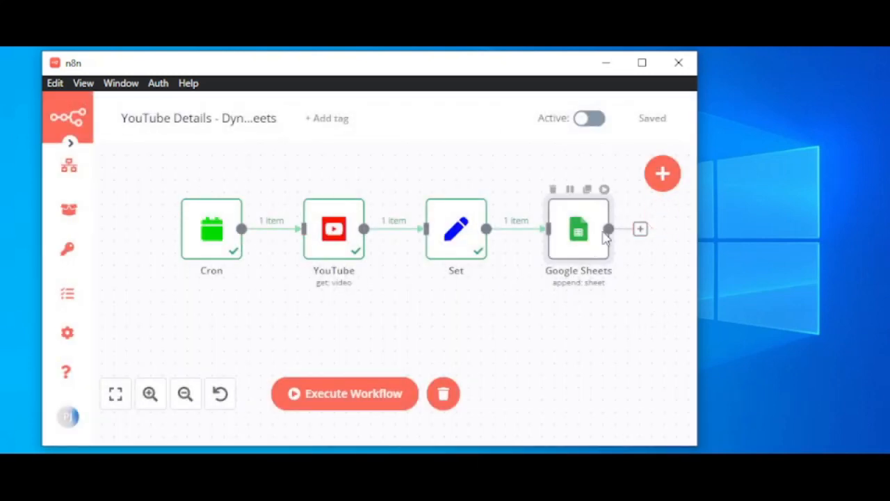
Activate the workflow so its cron trigger runs on schedule, and dismiss the activation notice.
{"action": "left_click", "coordinate": [591, 121]}
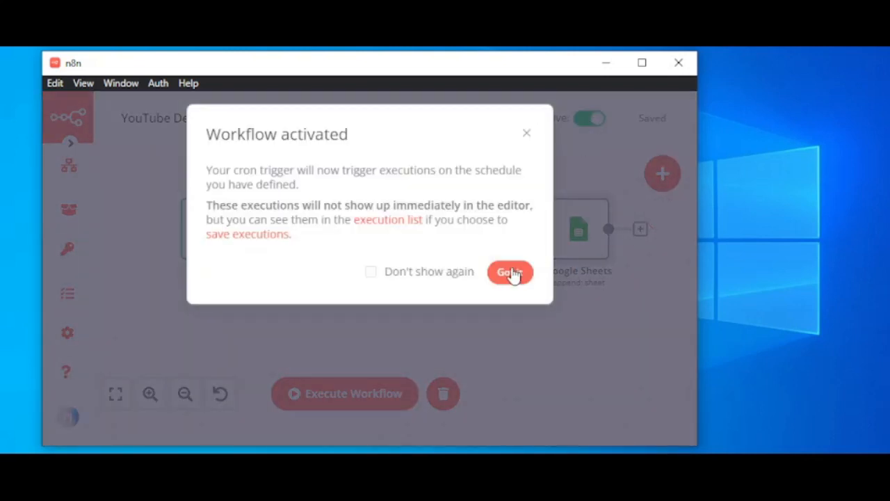
{"action": "left_click", "coordinate": [512, 272]}
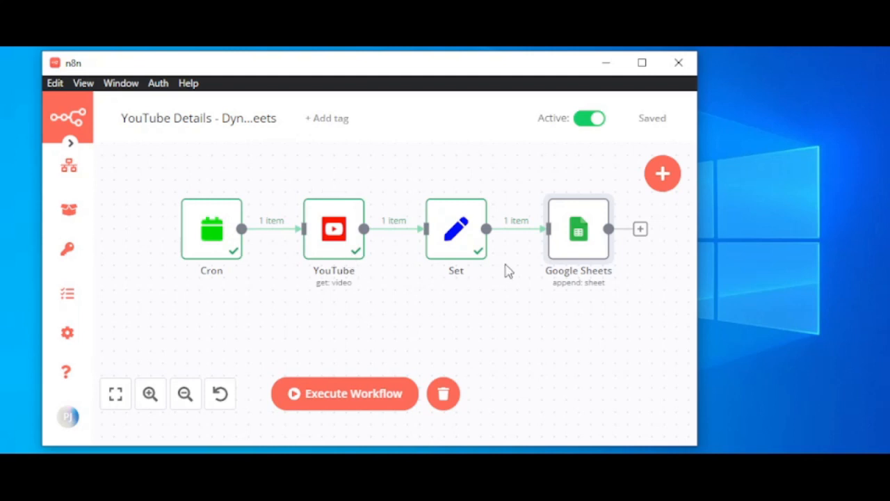
Open the Cron node, examine the available trigger modes without changing the selected one, and close the node.
{"action": "mouse_move", "coordinate": [472, 247]}
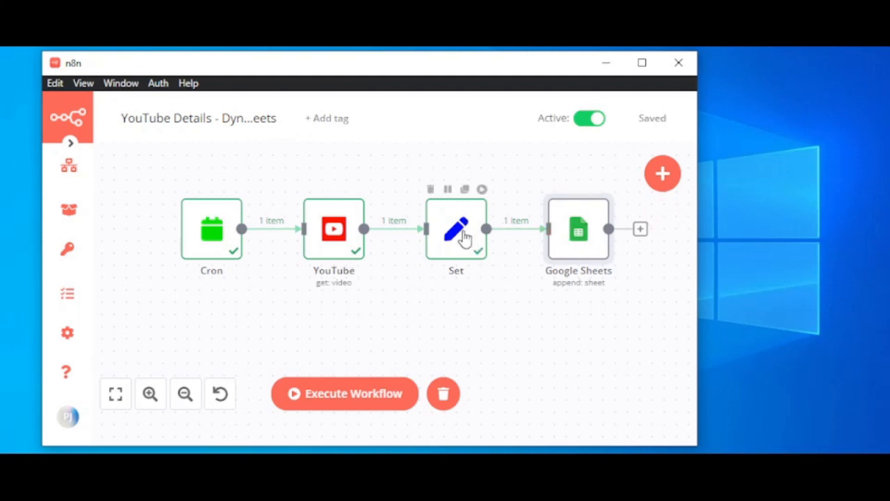
{"action": "mouse_move", "coordinate": [578, 224]}
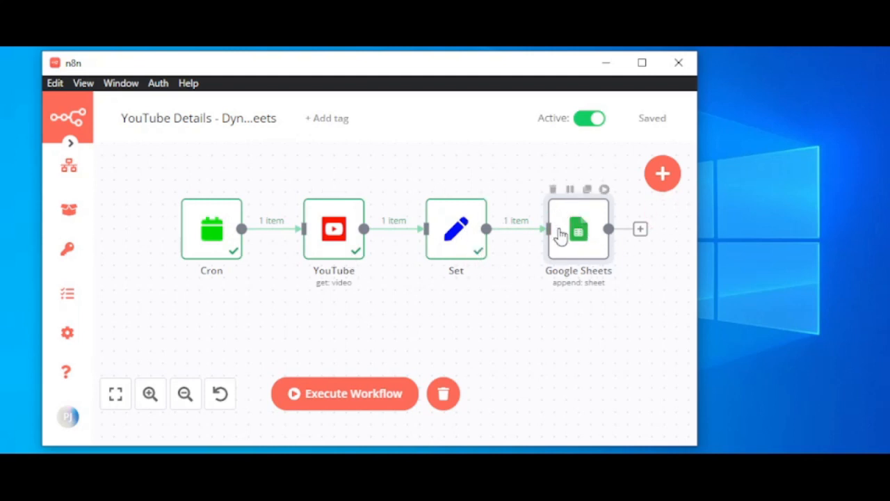
{"action": "mouse_move", "coordinate": [194, 237]}
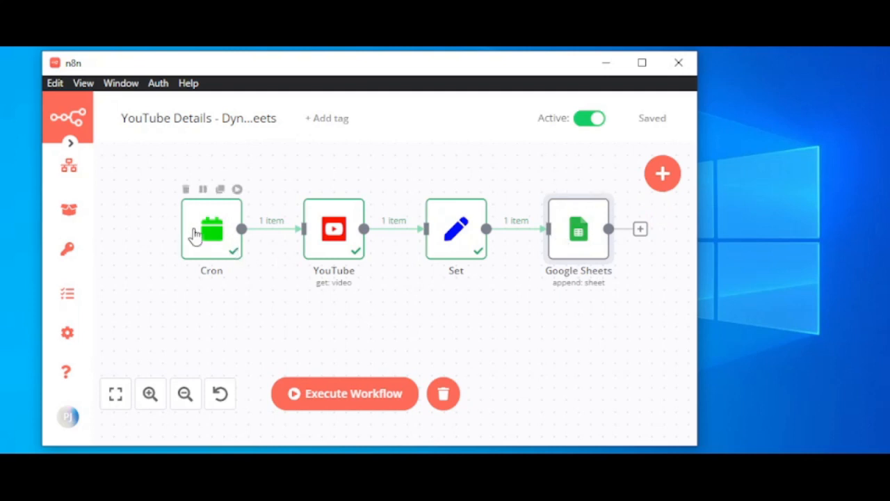
{"action": "double_click", "coordinate": [195, 235]}
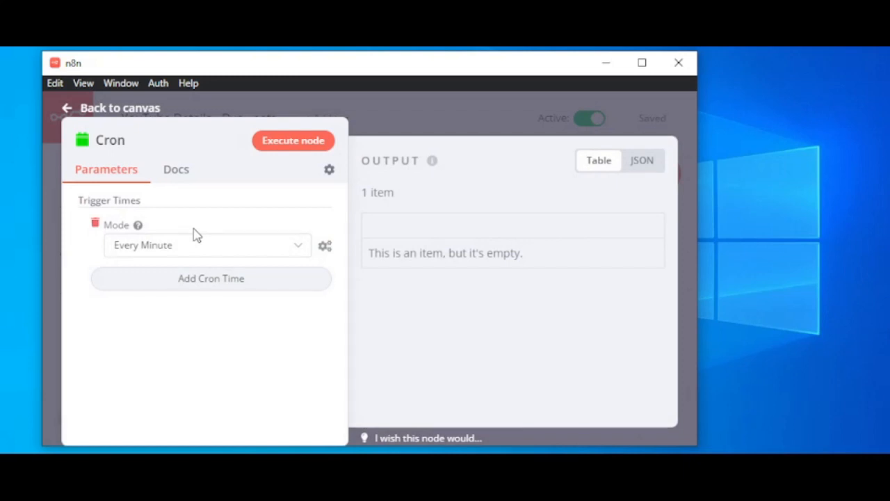
{"action": "left_click", "coordinate": [216, 249]}
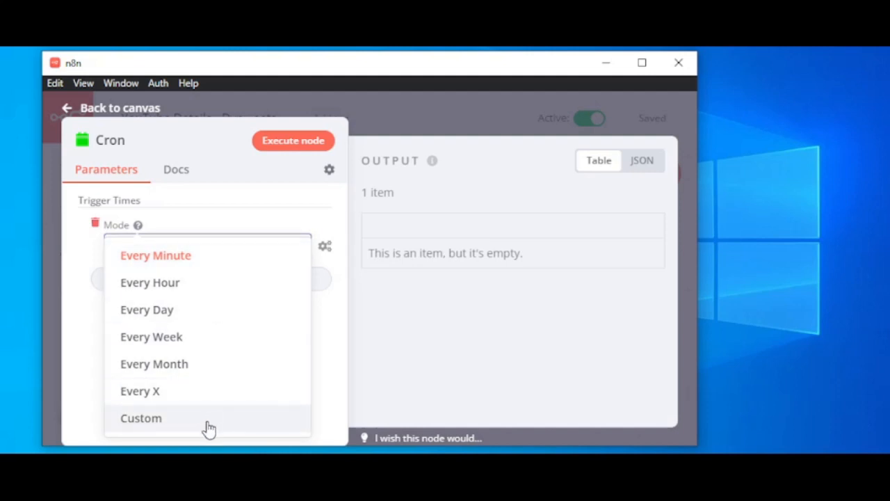
{"action": "left_click", "coordinate": [233, 201]}
{"action": "left_click", "coordinate": [445, 133]}
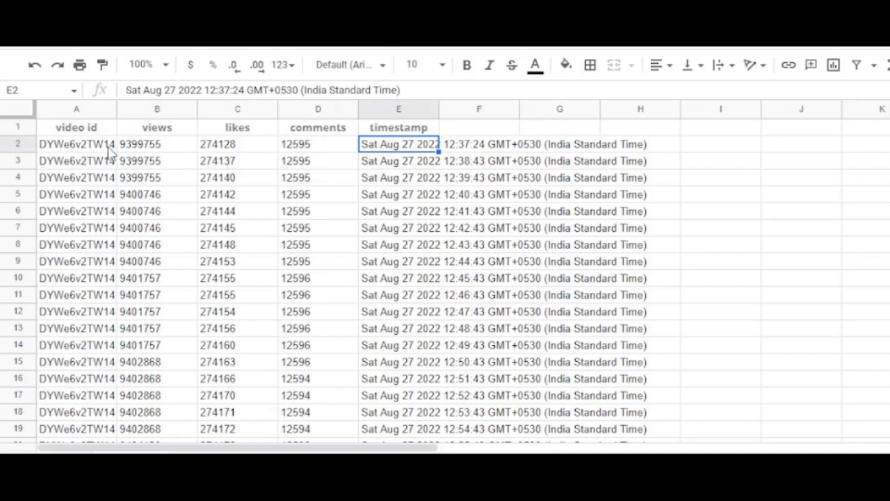
In the Google Sheets spreadsheet, inspect each column of the first data row and check the timestamps of the most recently appended rows.
{"action": "left_click", "coordinate": [83, 146]}
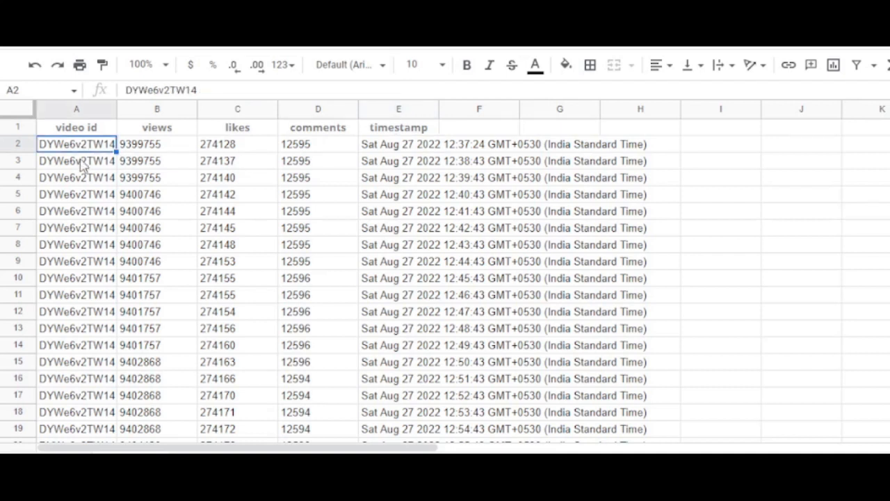
{"action": "left_click", "coordinate": [174, 152]}
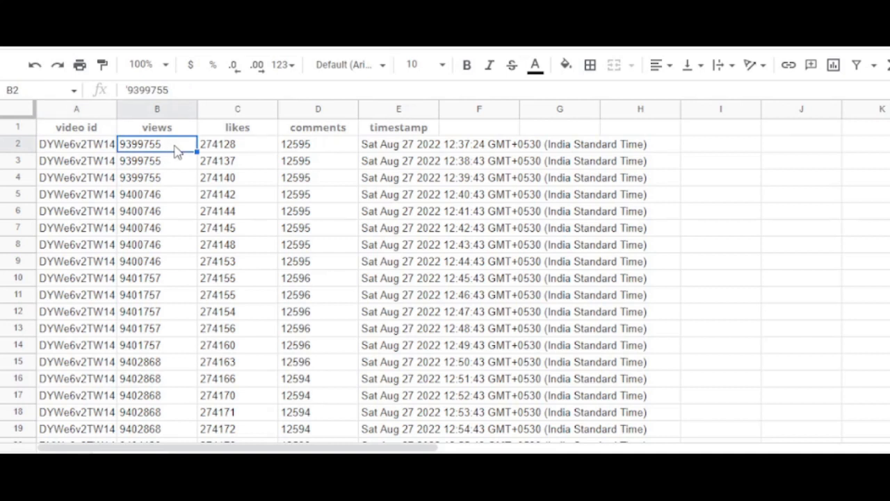
{"action": "left_click", "coordinate": [234, 149]}
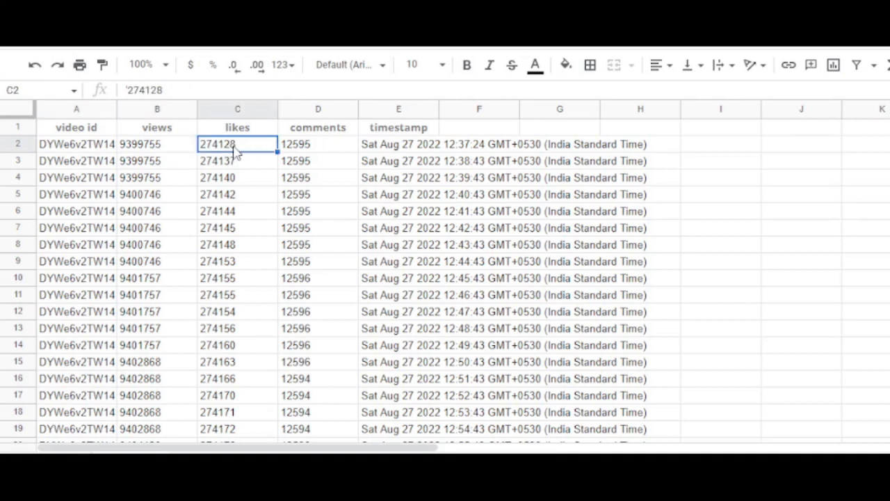
{"action": "left_click", "coordinate": [310, 149]}
{"action": "left_click", "coordinate": [407, 151]}
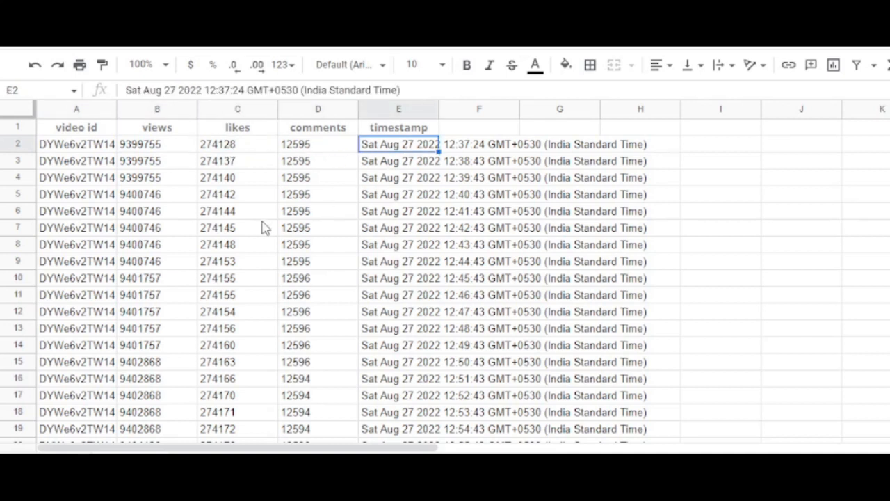
{"action": "scroll", "coordinate": [259, 235], "scroll_direction": "down", "scroll_amount": 3}
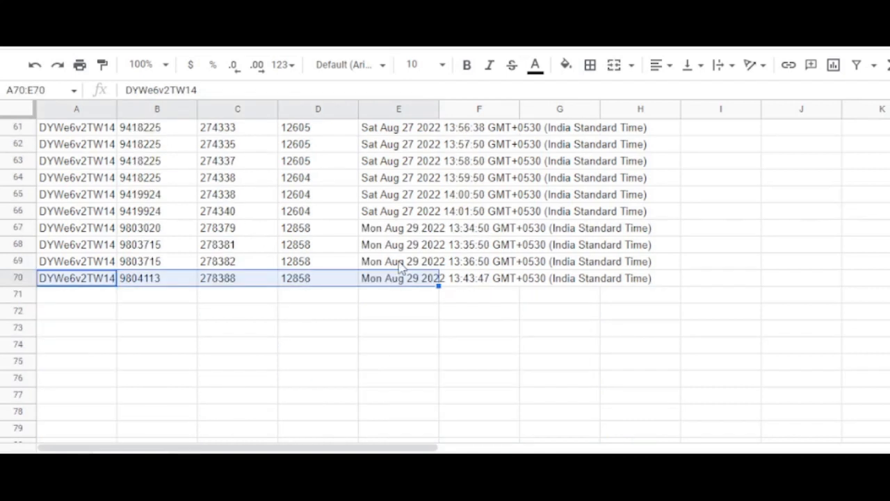
{"action": "left_click", "coordinate": [401, 268]}
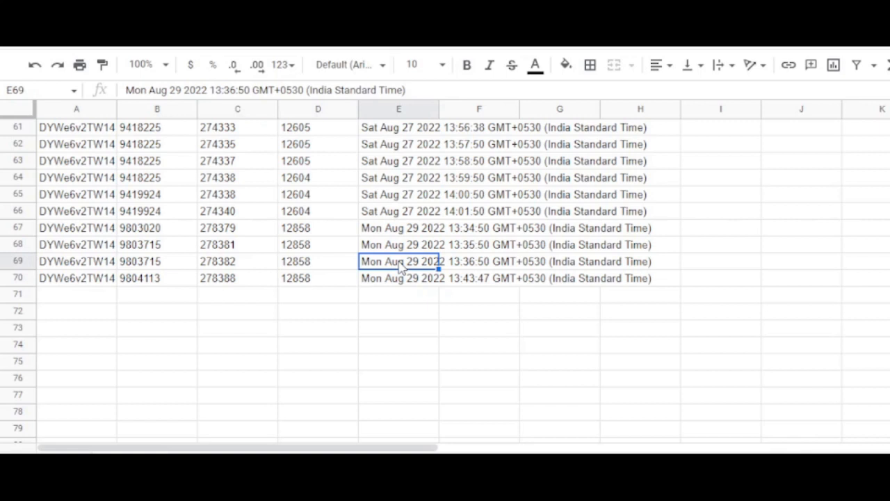